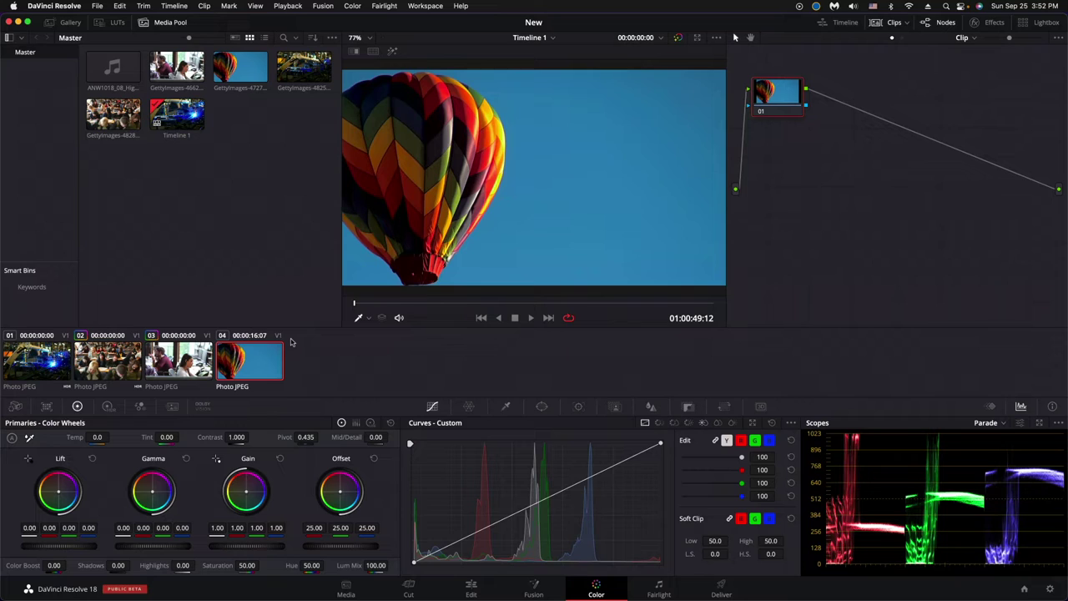
Open Keyboard Customization and choose Import Preset from its options menu, showing the SFX Davinci Color Panel Mac folder.
{"action": "left_click", "coordinate": [72, 5]}
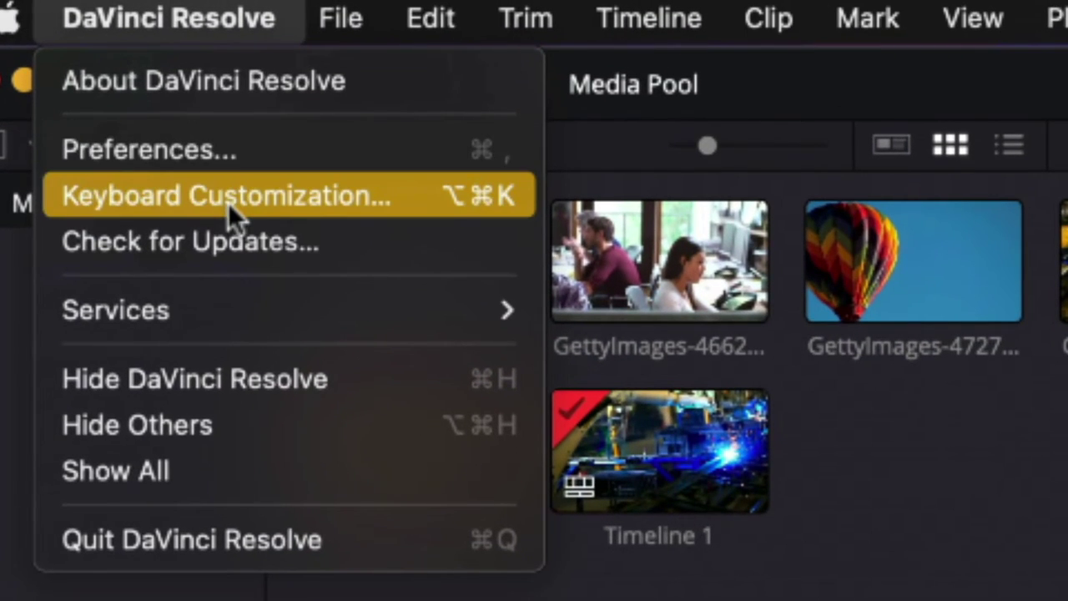
{"action": "left_click", "coordinate": [201, 175]}
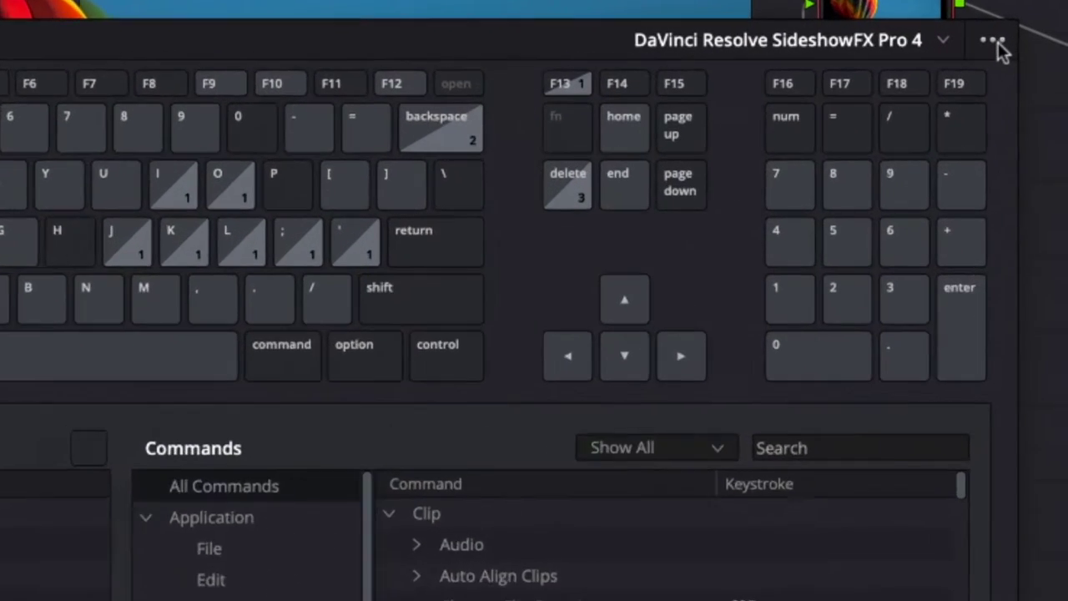
{"action": "left_click", "coordinate": [996, 43]}
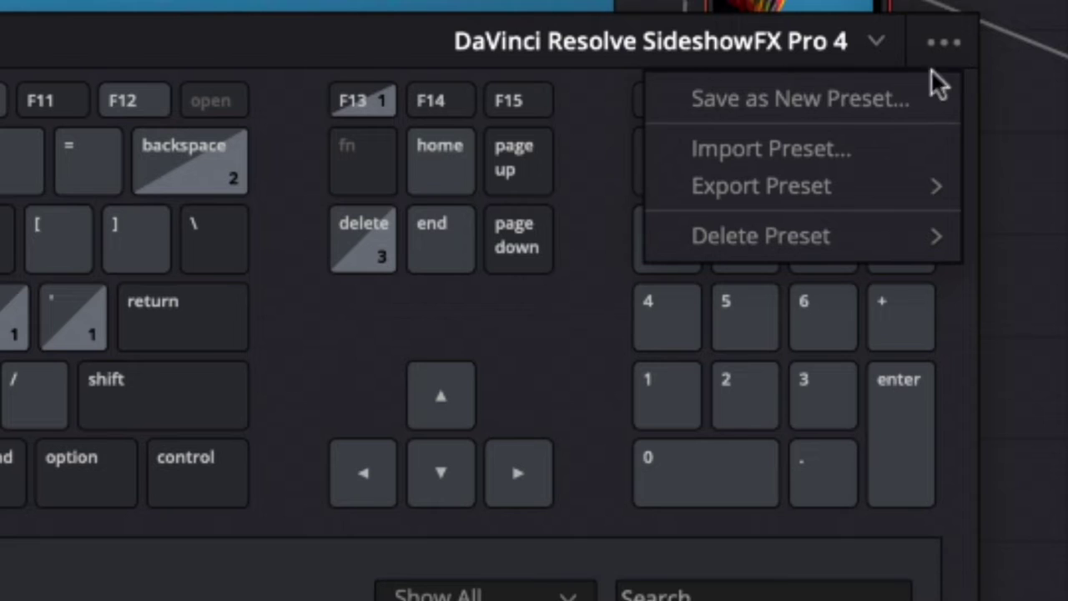
{"action": "left_click", "coordinate": [880, 147]}
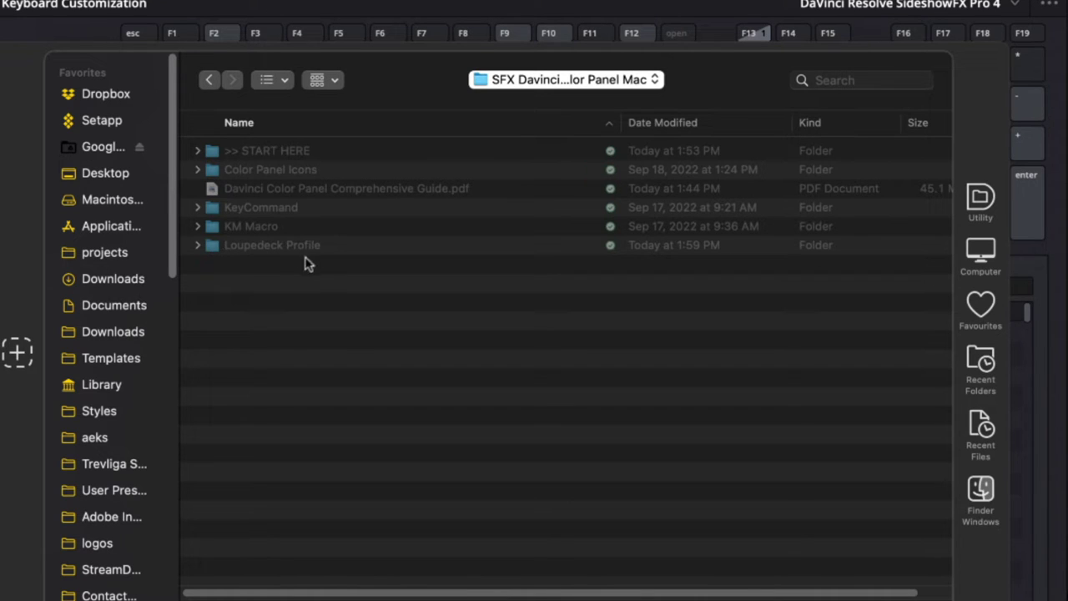
Open the KeyCommand folder in the Import Preset browser.
{"action": "double_click", "coordinate": [268, 212]}
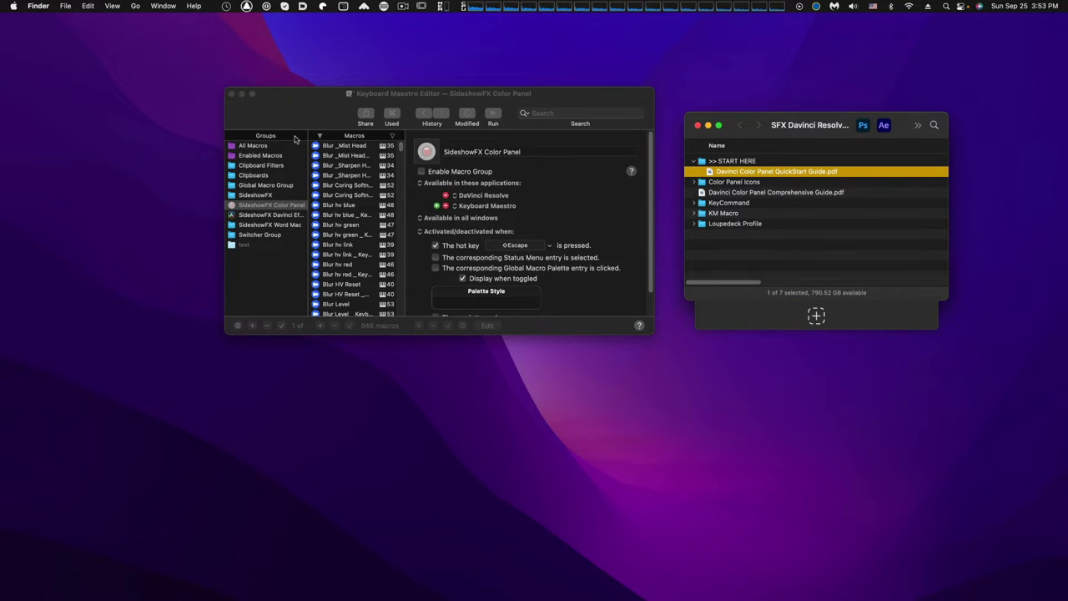
{"action": "left_click", "coordinate": [339, 302]}
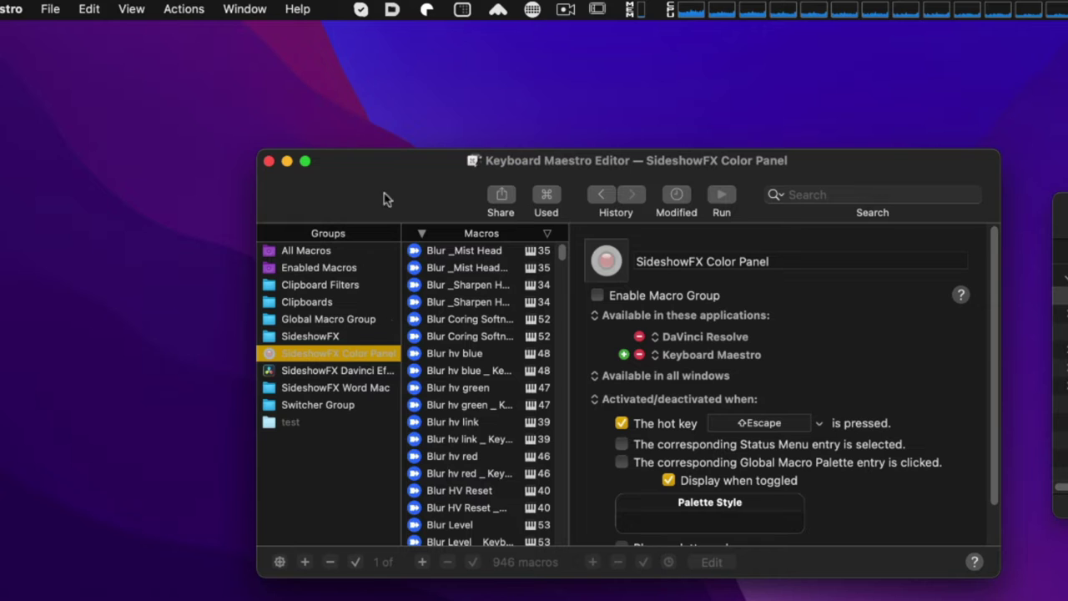
Import SideshowFX Color Panel Macros.kmlibrary from the KM Macro folder via Import to Macro Library.
{"action": "left_click", "coordinate": [57, 8]}
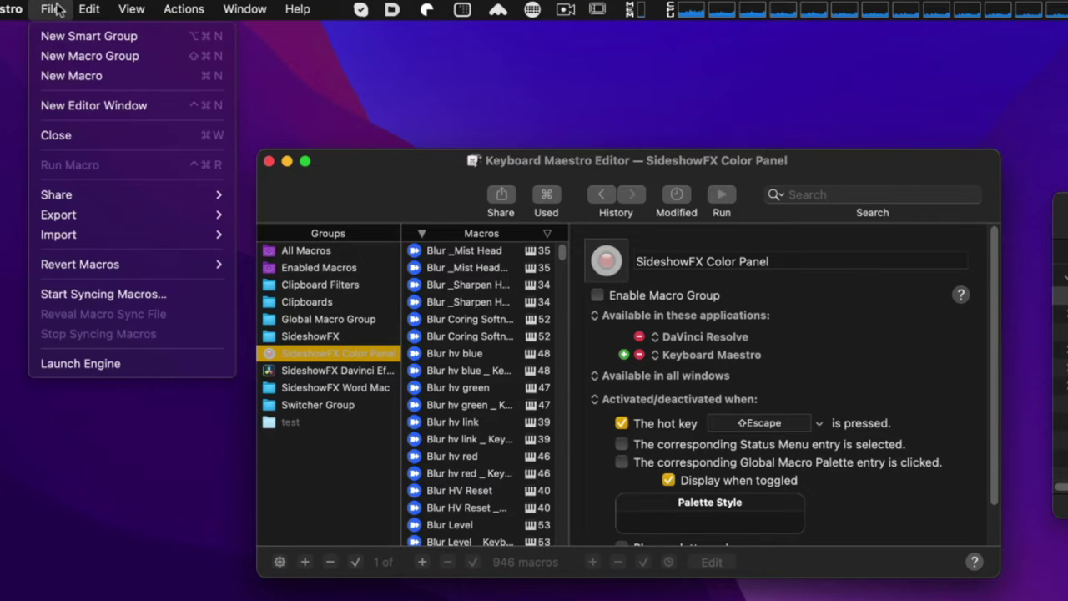
{"action": "mouse_move", "coordinate": [119, 245]}
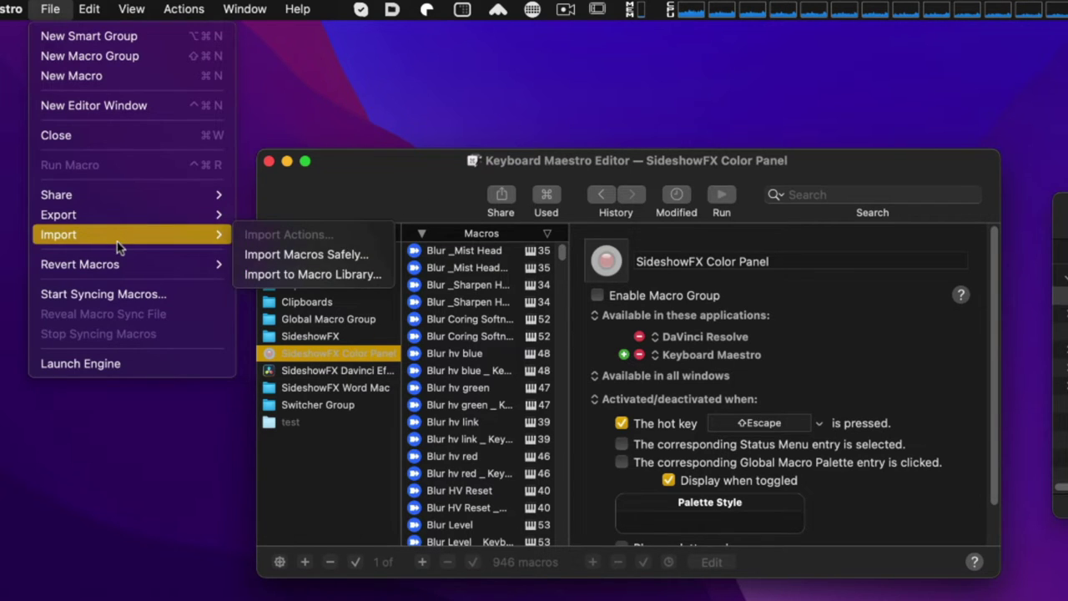
{"action": "left_click", "coordinate": [364, 274]}
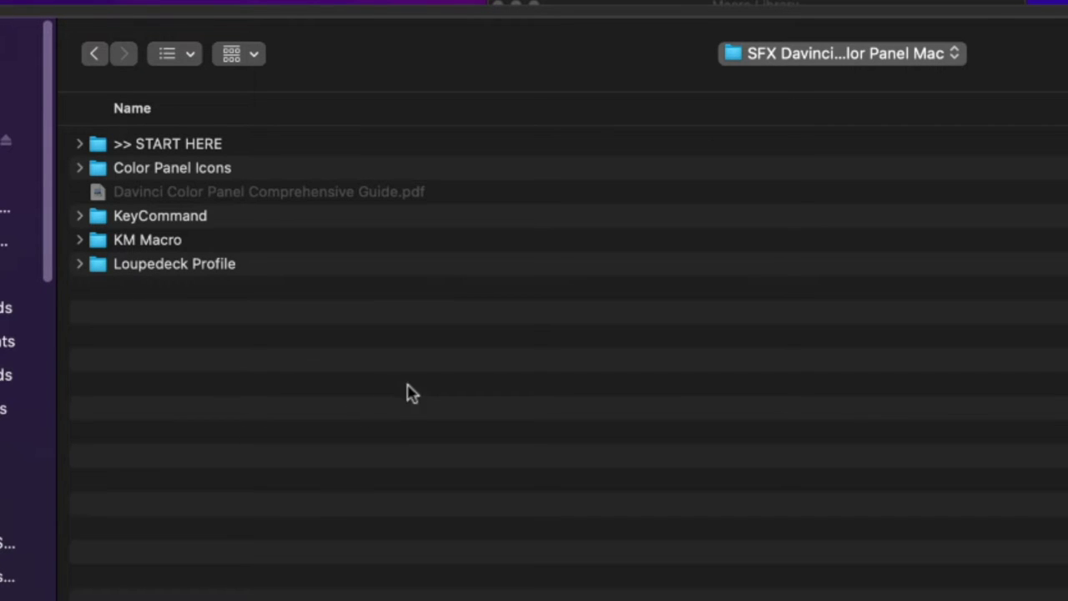
{"action": "left_click", "coordinate": [79, 239]}
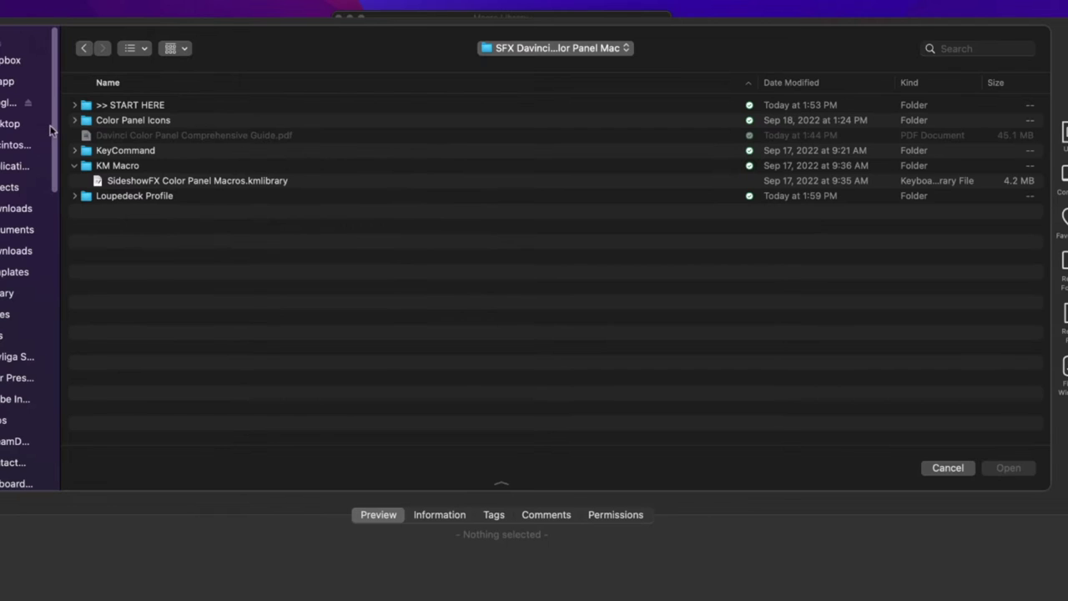
{"action": "left_click", "coordinate": [950, 468]}
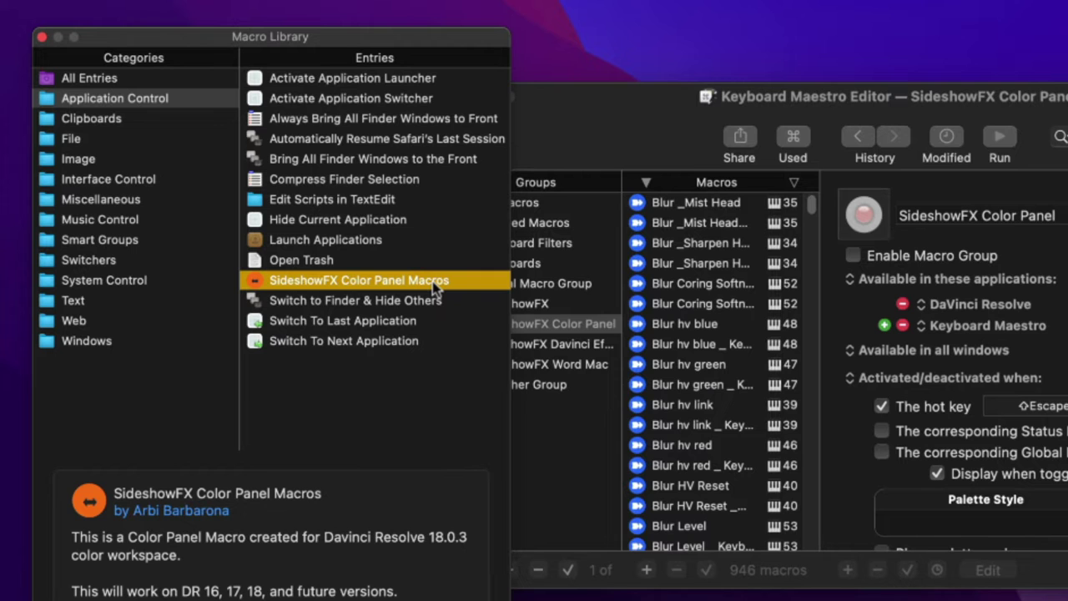
Reposition the Keyboard Maestro editor, select the SideshowFX Color Panel group and tick Enable Macro Group.
{"action": "left_click", "coordinate": [625, 112]}
{"action": "left_click_drag", "start_coordinate": [625, 125], "coordinate": [246, 75]}
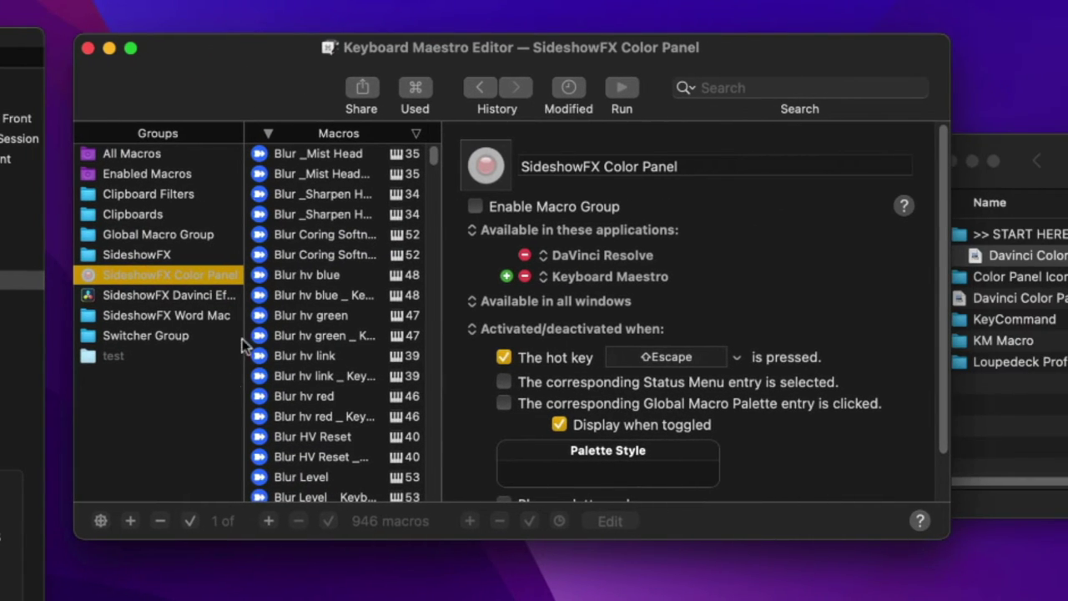
{"action": "left_click", "coordinate": [184, 297]}
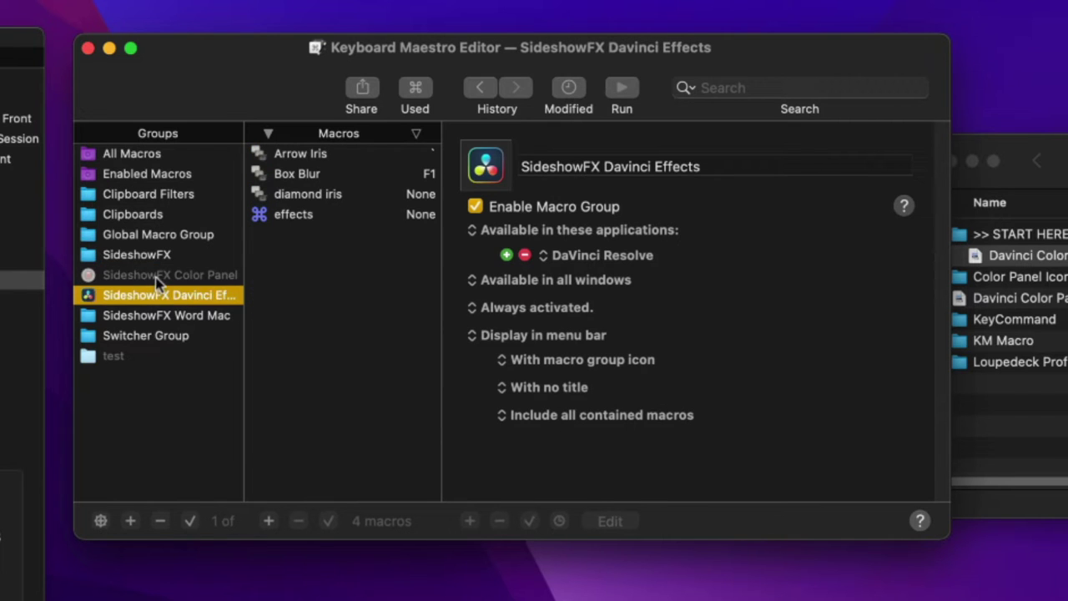
{"action": "left_click", "coordinate": [156, 277]}
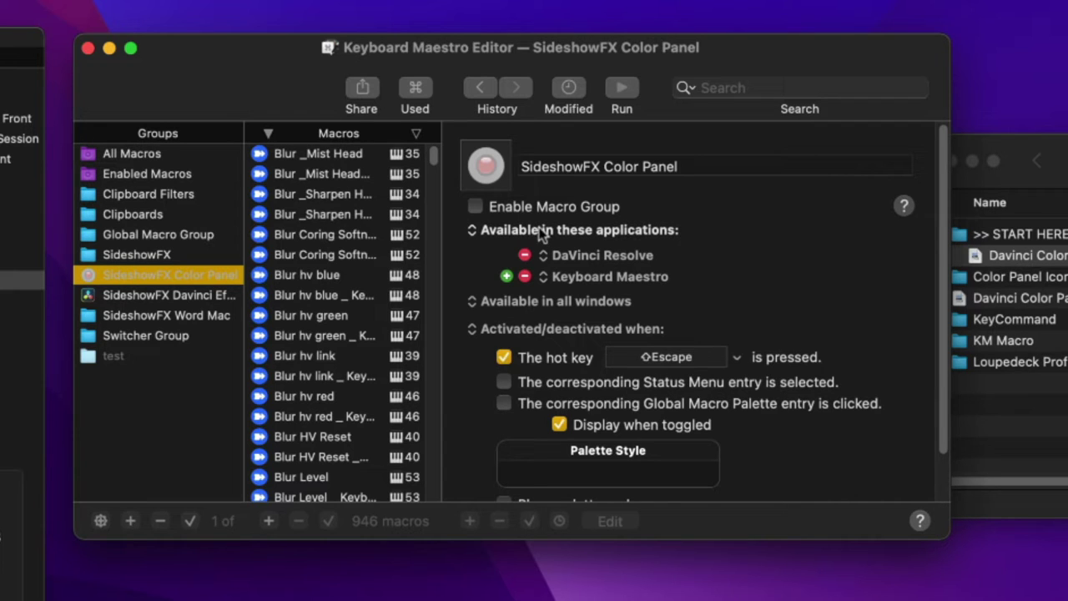
{"action": "left_click", "coordinate": [480, 209]}
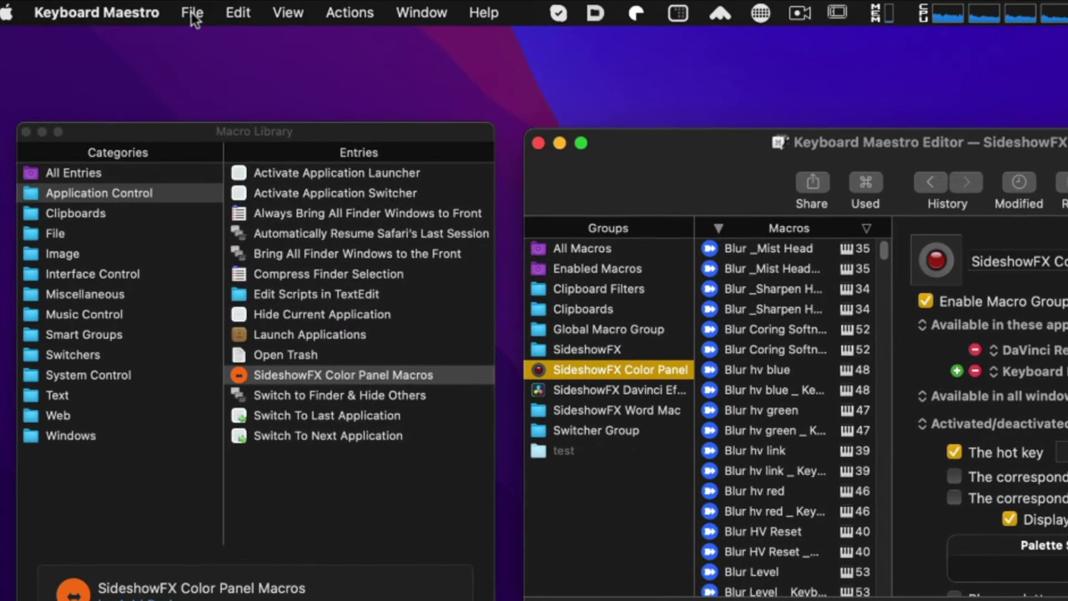
Launch the Keyboard Maestro Engine from the editor's File menu.
{"action": "left_click", "coordinate": [192, 12]}
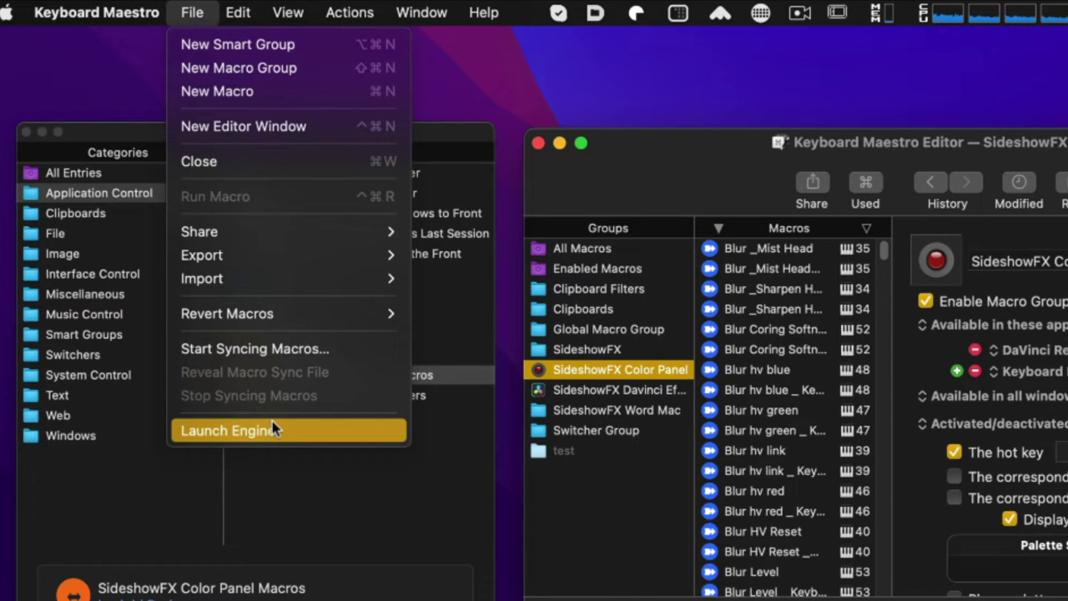
{"action": "left_click", "coordinate": [317, 438]}
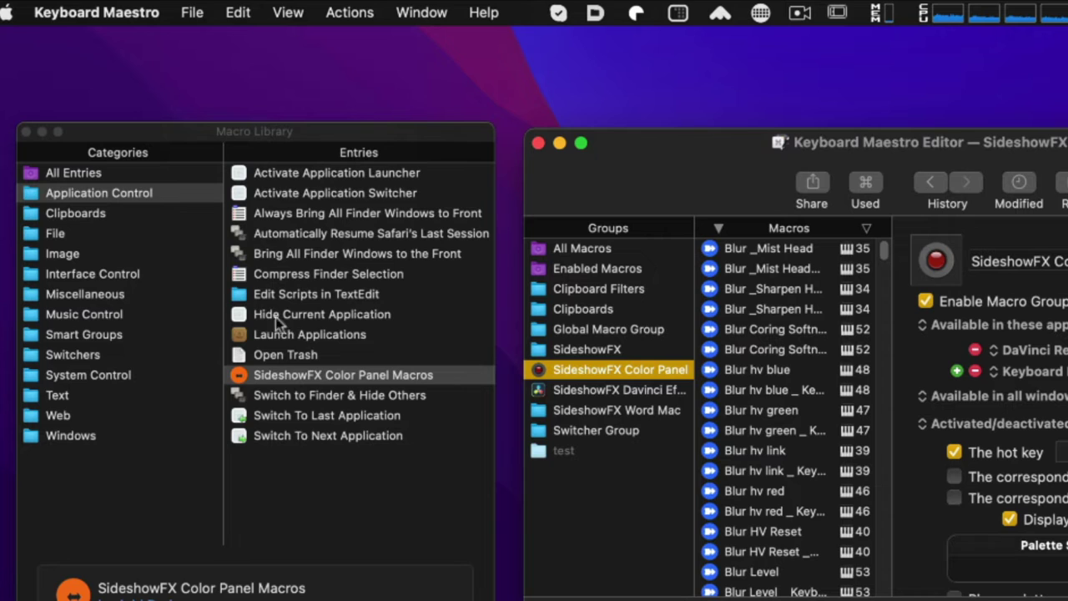
{"action": "left_click", "coordinate": [197, 10]}
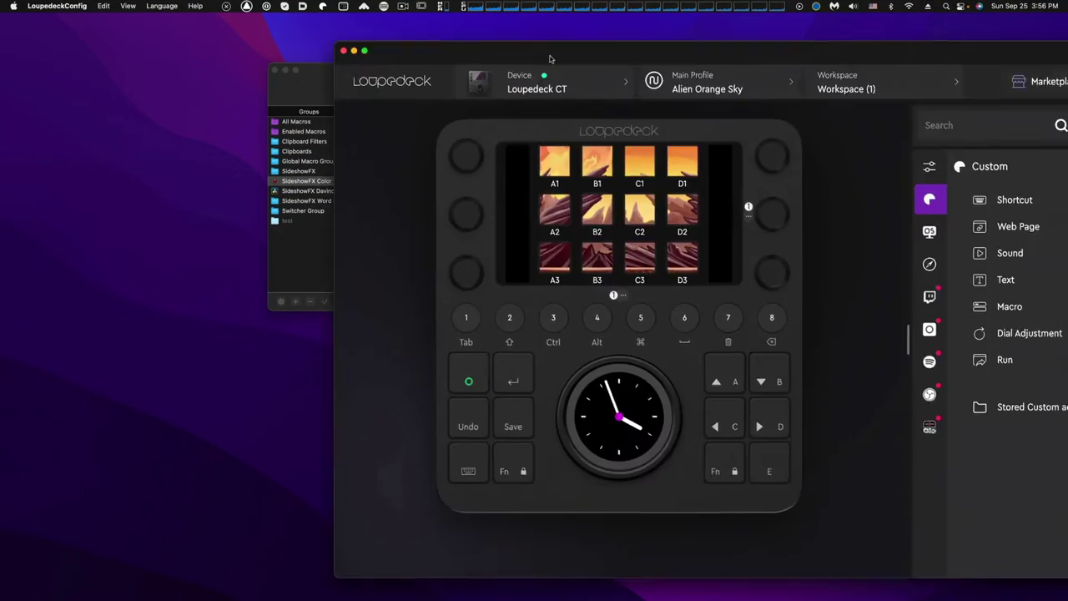
Import the Color Panel for Davinci Resolve MAC .lp5 profile from the Loupedeck Profile folder.
{"action": "left_click_drag", "start_coordinate": [549, 59], "coordinate": [366, 48]}
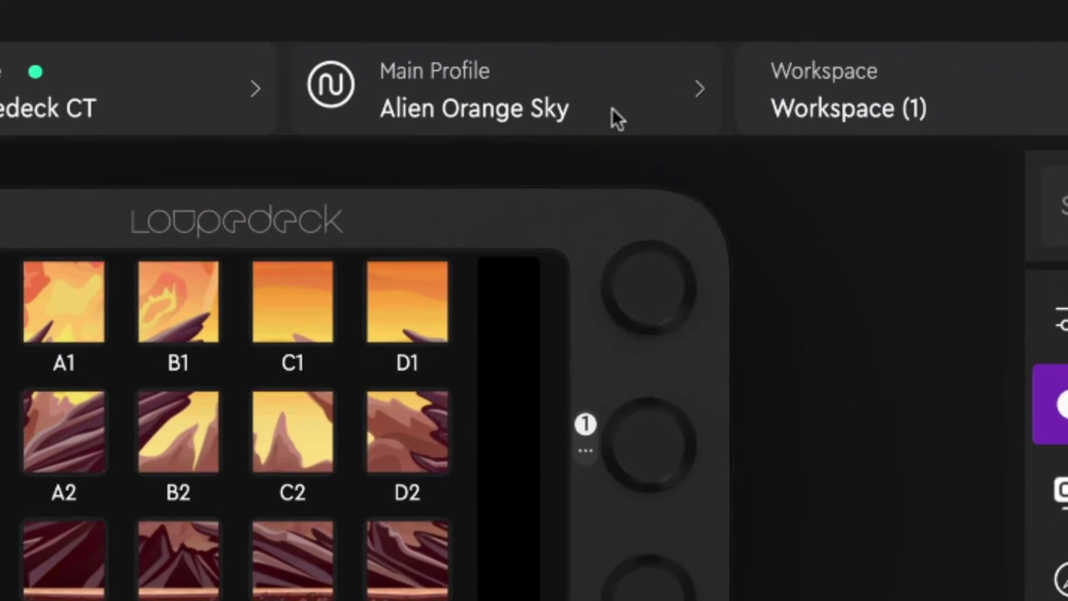
{"action": "left_click", "coordinate": [576, 86]}
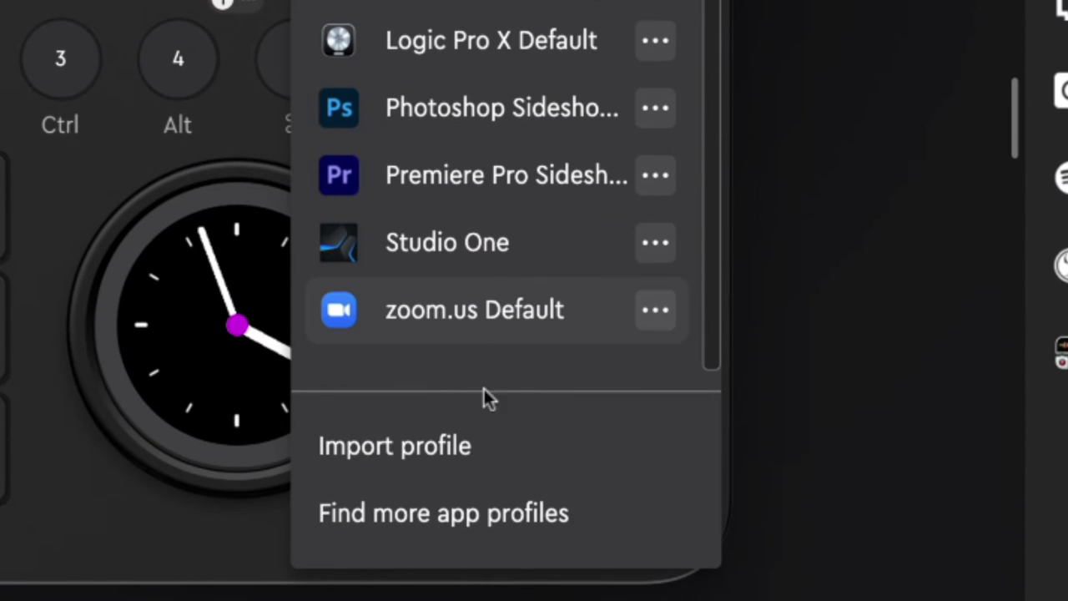
{"action": "left_click", "coordinate": [420, 460]}
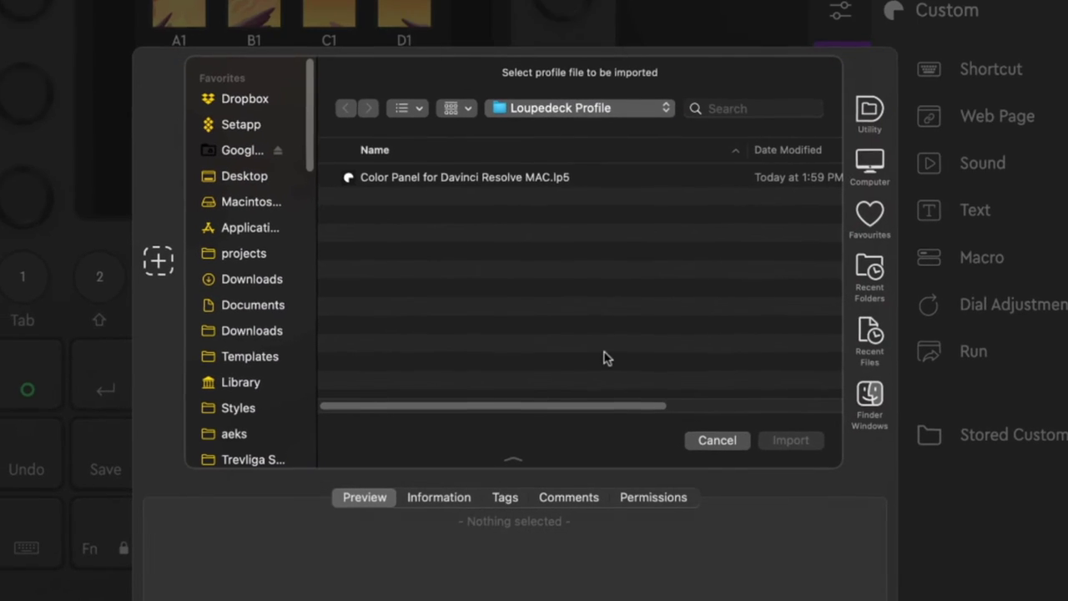
{"action": "left_click_drag", "start_coordinate": [1044, 17], "coordinate": [504, 296]}
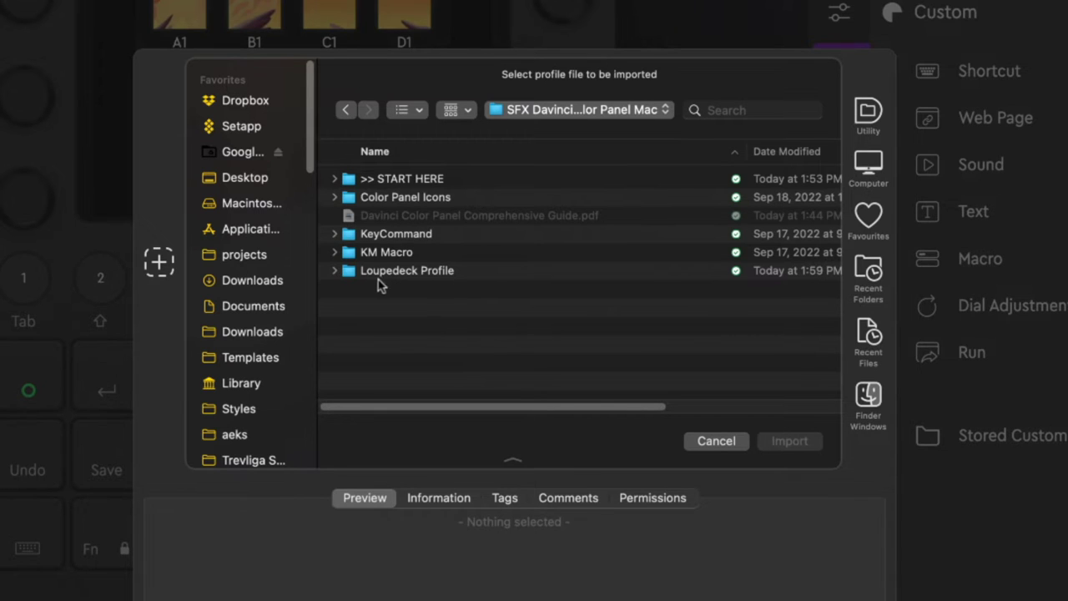
{"action": "left_click", "coordinate": [335, 272]}
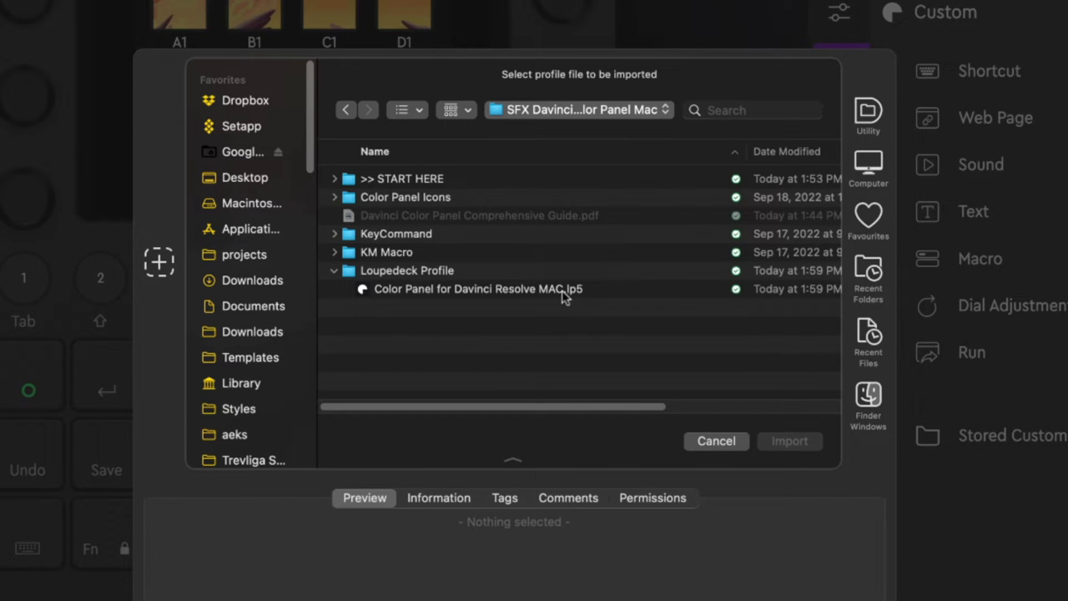
{"action": "left_click", "coordinate": [731, 441]}
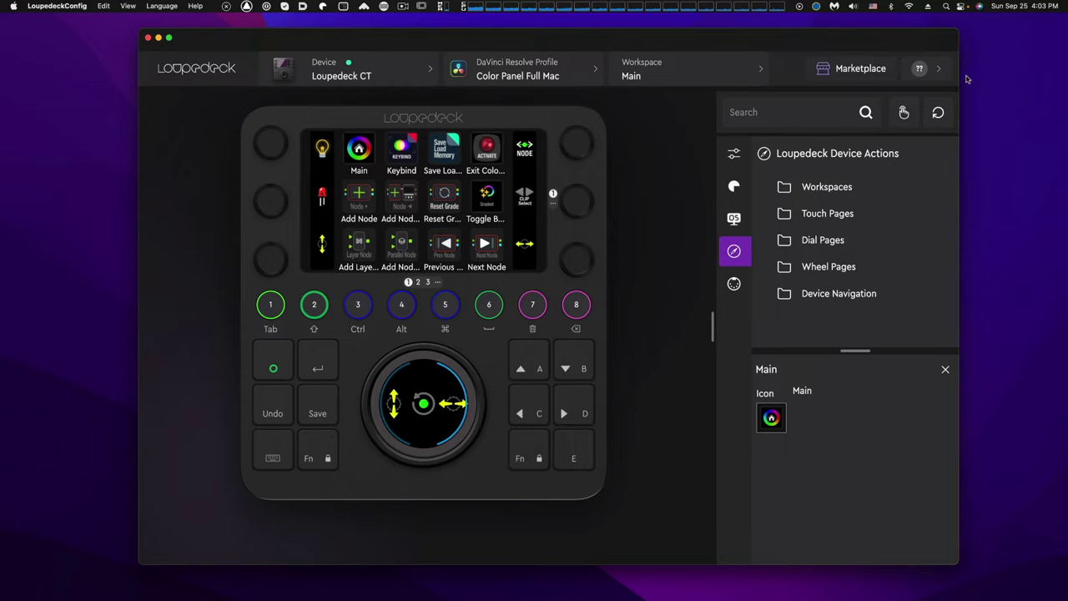
Confirm MIDI is ON in the Loupedeck CT device settings.
{"action": "left_click", "coordinate": [940, 71]}
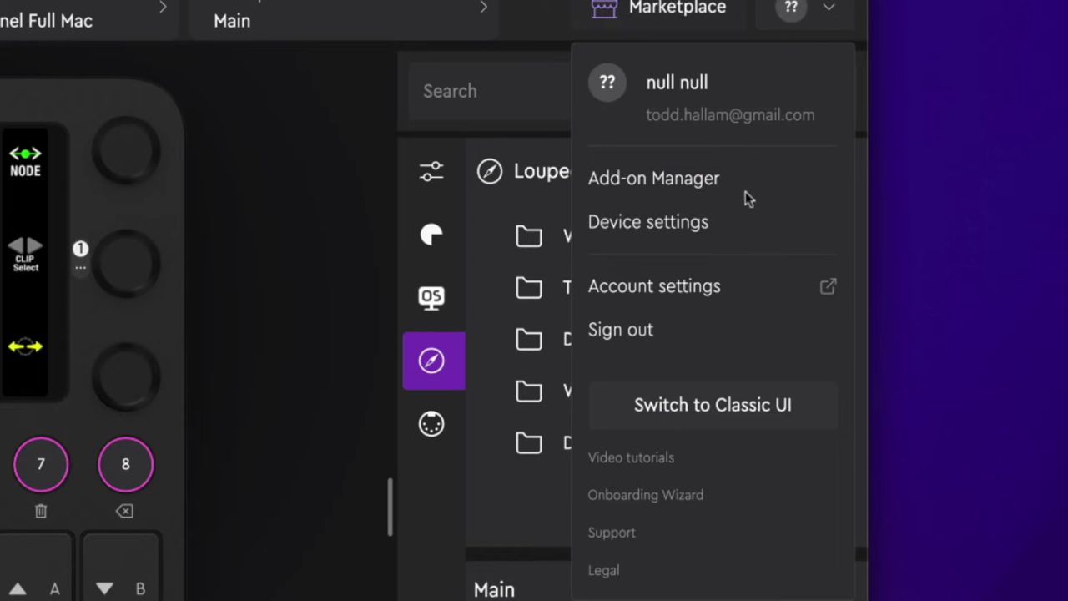
{"action": "left_click", "coordinate": [731, 241]}
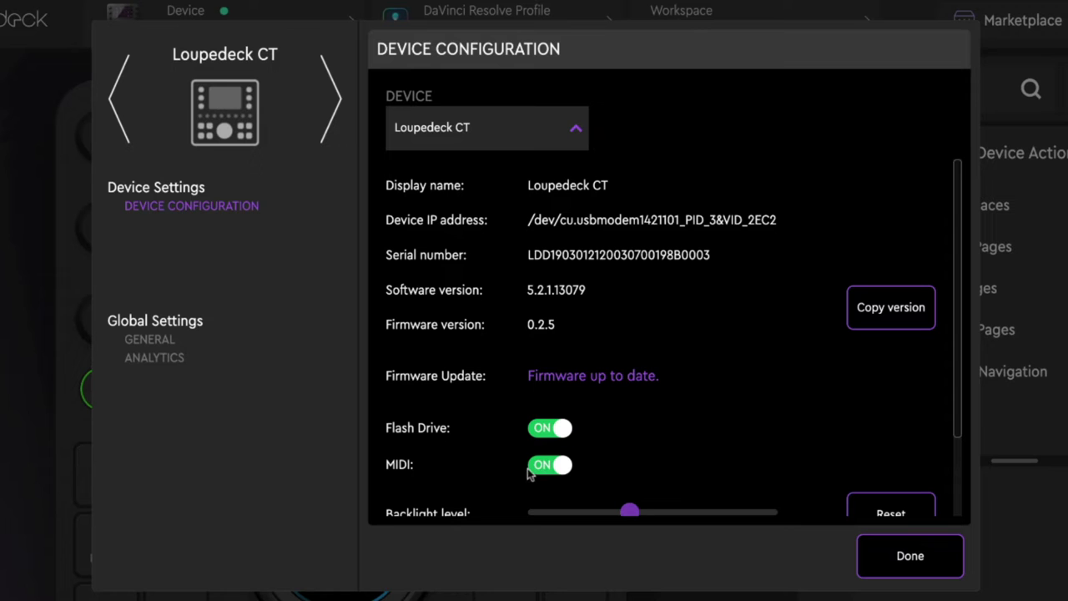
{"action": "left_click", "coordinate": [893, 555]}
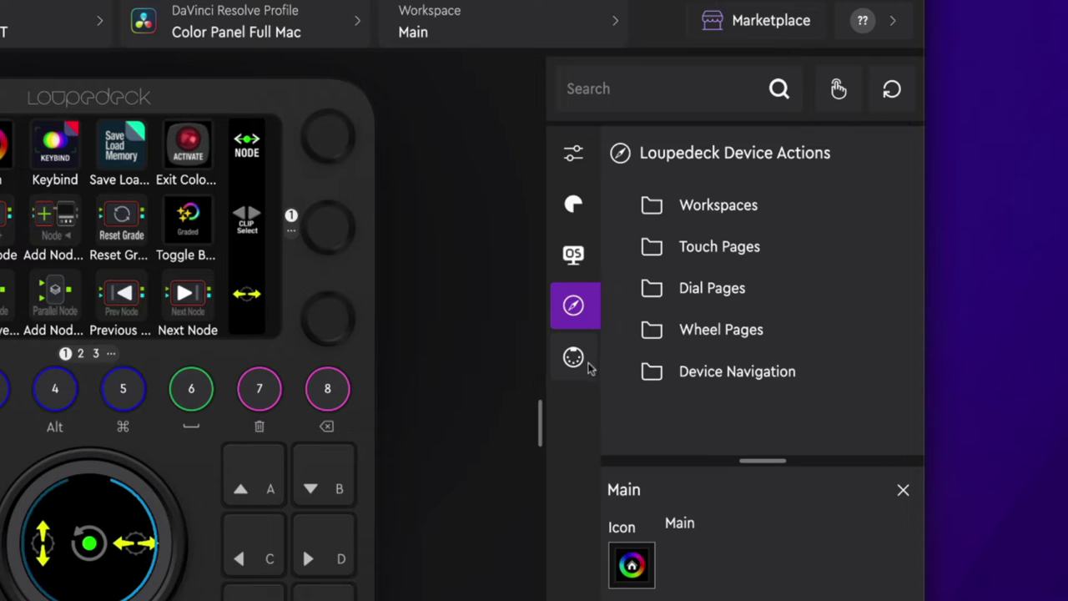
Make the MIDI plugin visible in the Hide and show plugins list.
{"action": "left_click", "coordinate": [586, 367]}
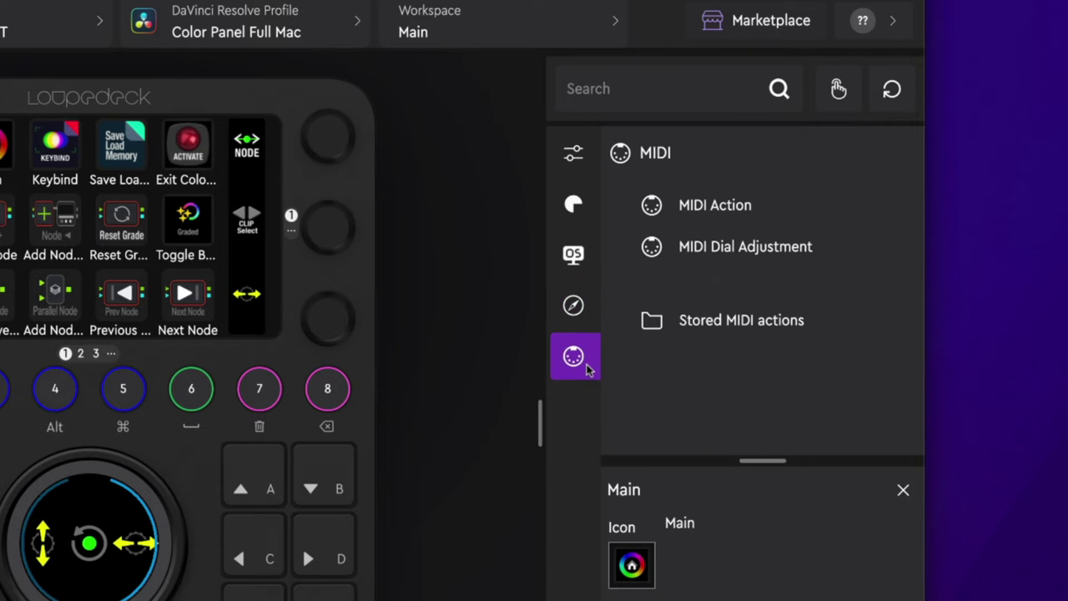
{"action": "left_click", "coordinate": [575, 163]}
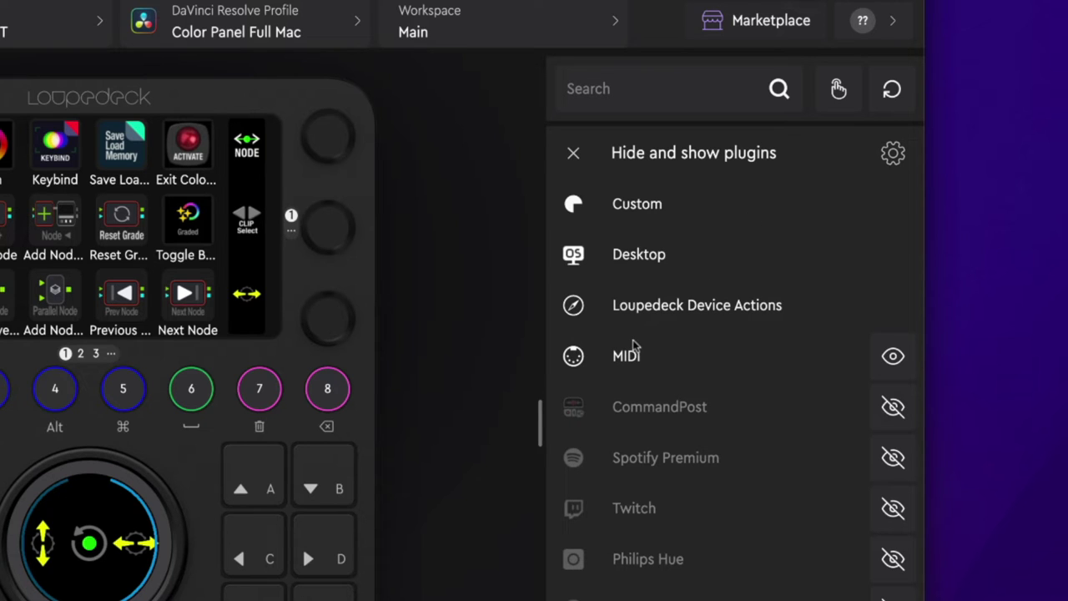
{"action": "left_click", "coordinate": [893, 359]}
{"action": "left_click", "coordinate": [895, 360]}
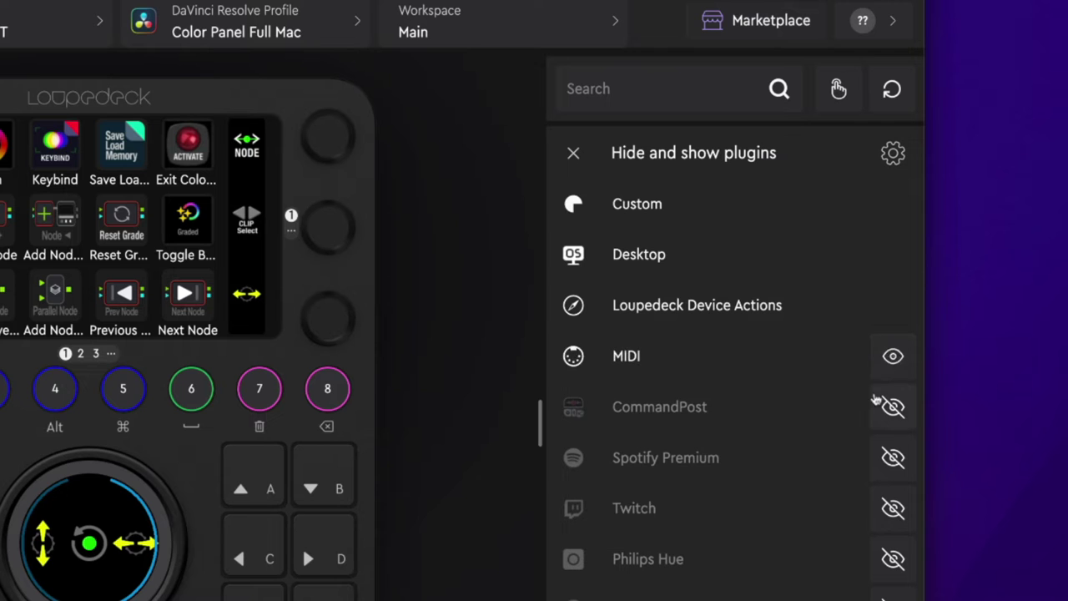